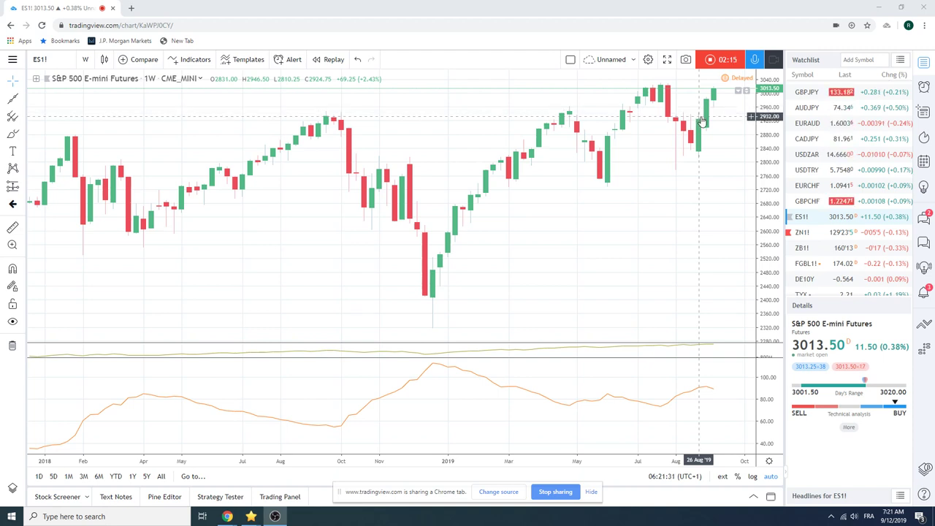
Step: Change the ES1! chart interval from weekly to 1 day
{"action": "left_click", "coordinate": [87, 60]}
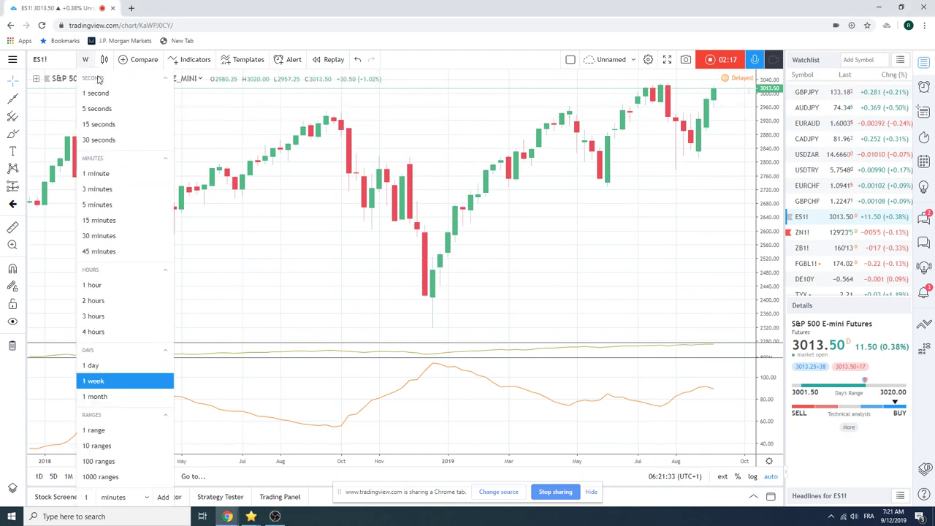
{"action": "left_click", "coordinate": [117, 365]}
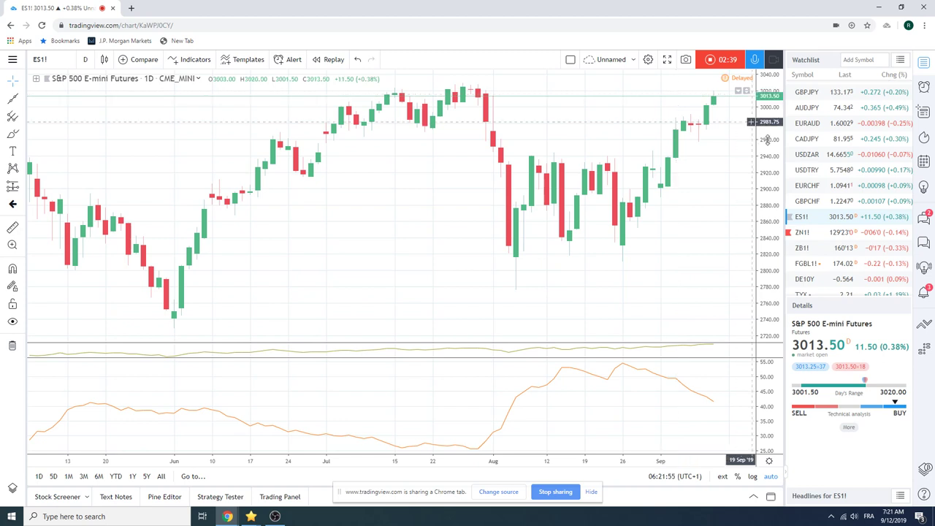
Step: Load the Euro/U.S. Dollar (EURUSD) chart from the top of the watchlist
{"action": "scroll", "coordinate": [818, 179], "scroll_direction": "up", "scroll_amount": 3}
{"action": "scroll", "coordinate": [817, 179], "scroll_direction": "up", "scroll_amount": 1}
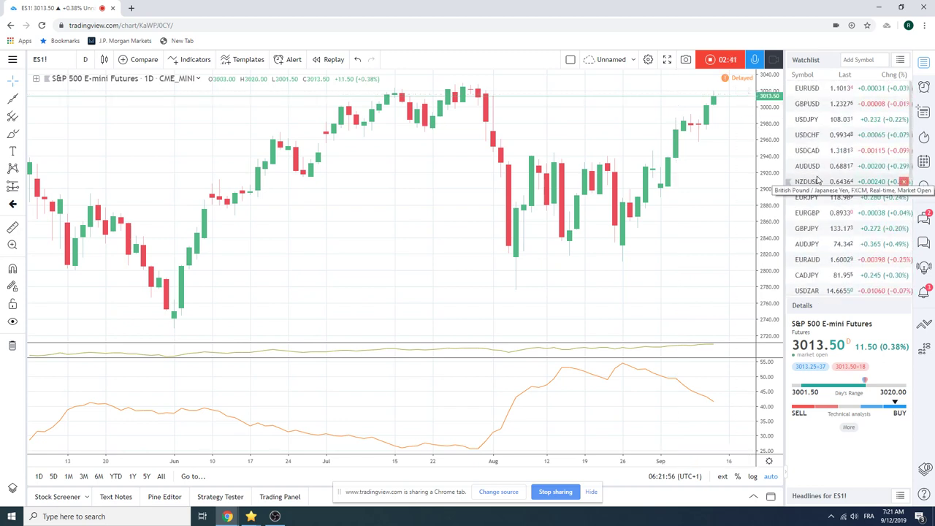
{"action": "left_click", "coordinate": [811, 90]}
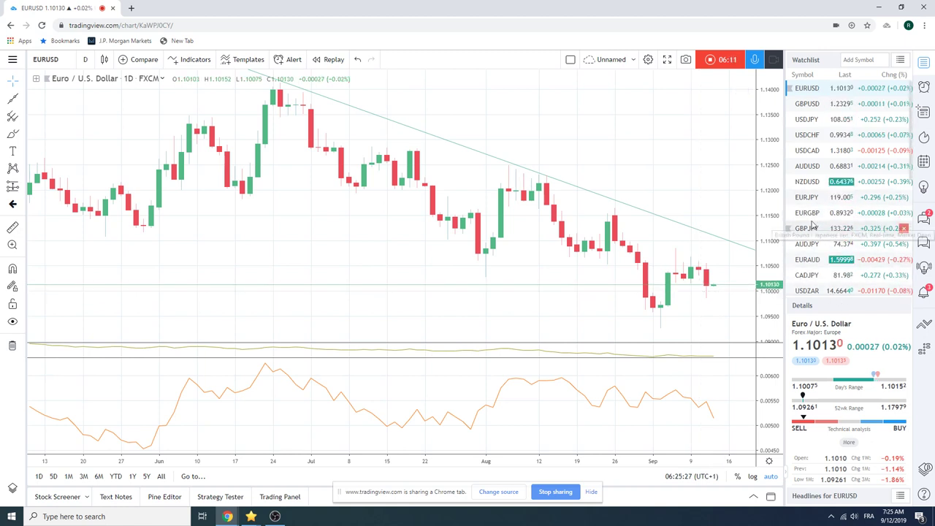
Step: Load USDJPY, view it on 1-hour candles, then return it to the 1-day interval
{"action": "left_click", "coordinate": [807, 119]}
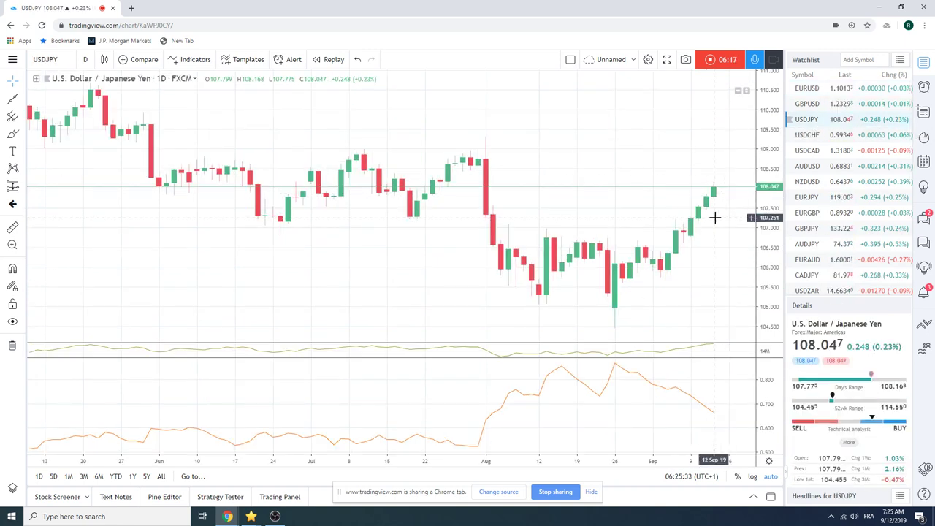
{"action": "left_click", "coordinate": [85, 59]}
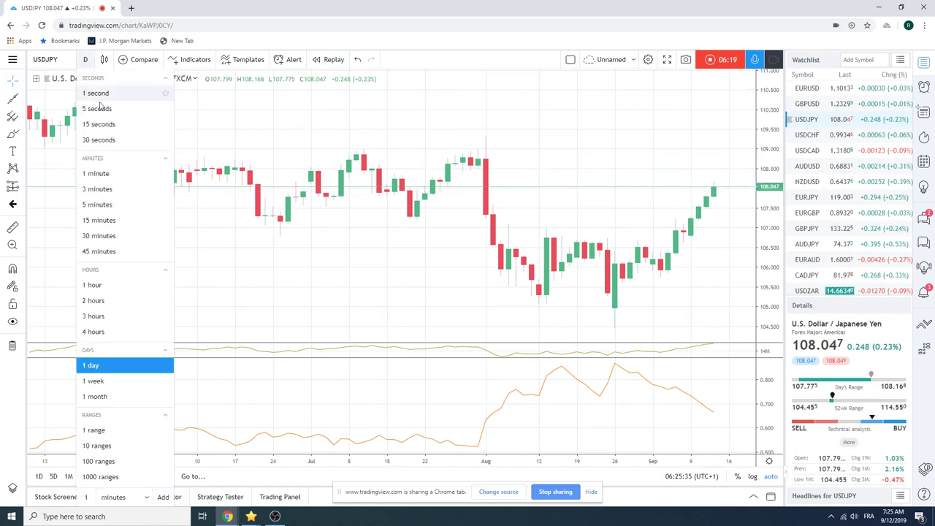
{"action": "left_click", "coordinate": [119, 284]}
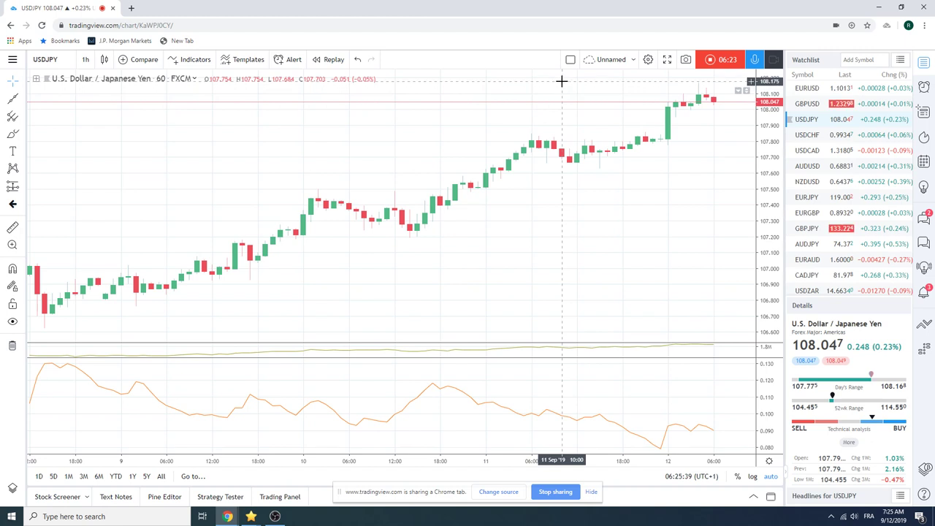
{"action": "left_click", "coordinate": [85, 60]}
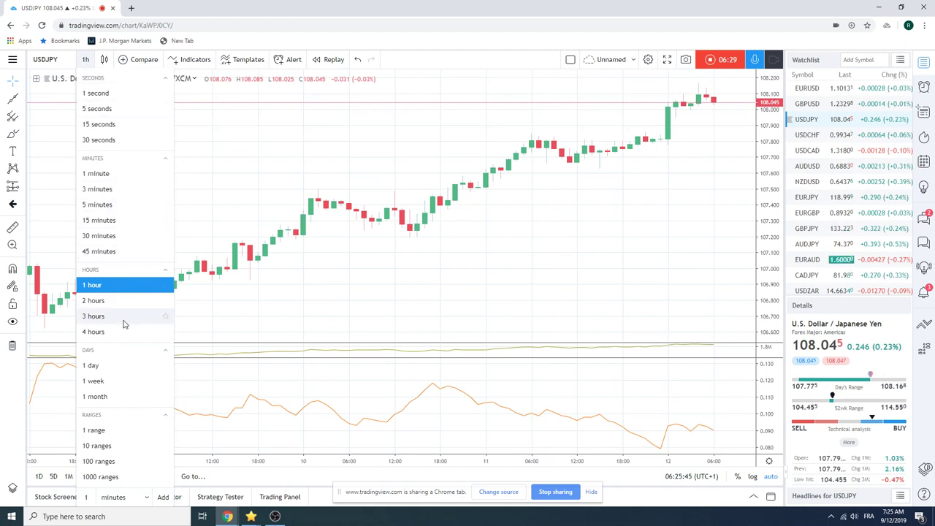
{"action": "left_click", "coordinate": [129, 365]}
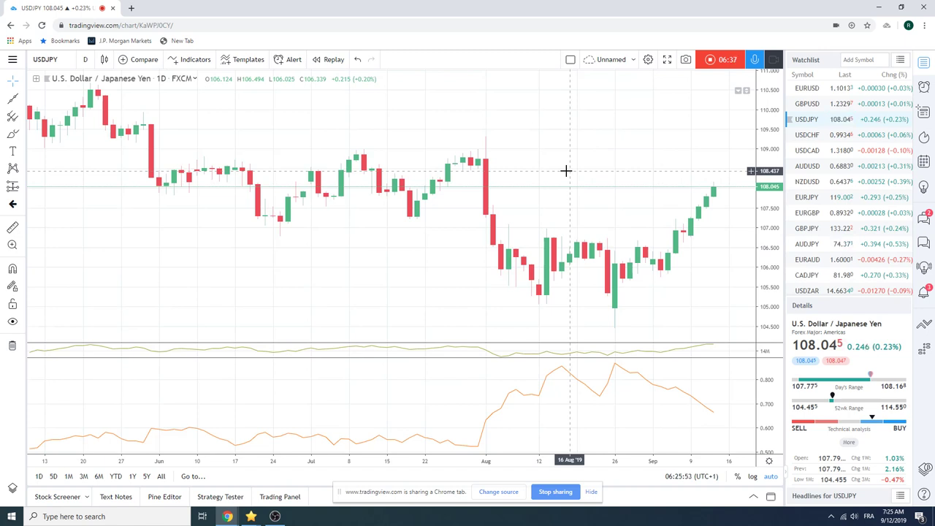
{"action": "scroll", "coordinate": [819, 179], "scroll_direction": "down", "scroll_amount": 2}
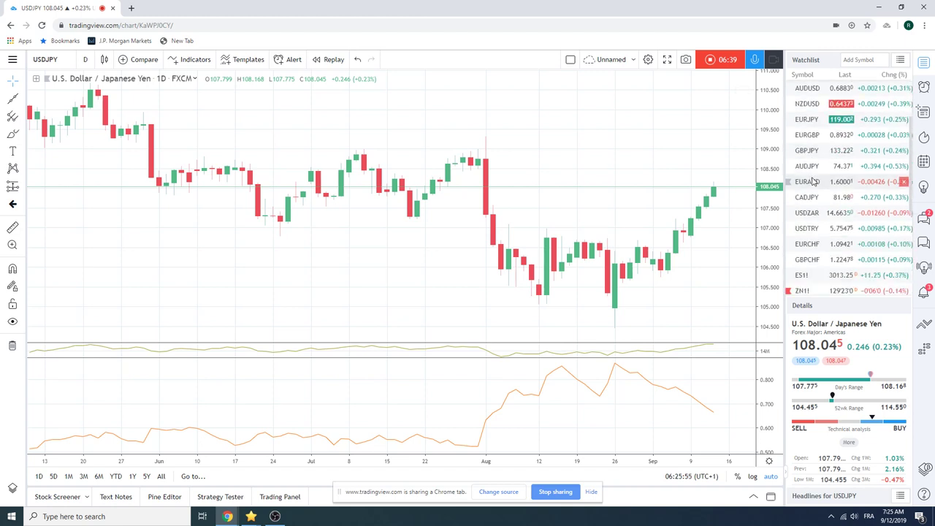
{"action": "left_click", "coordinate": [801, 291]}
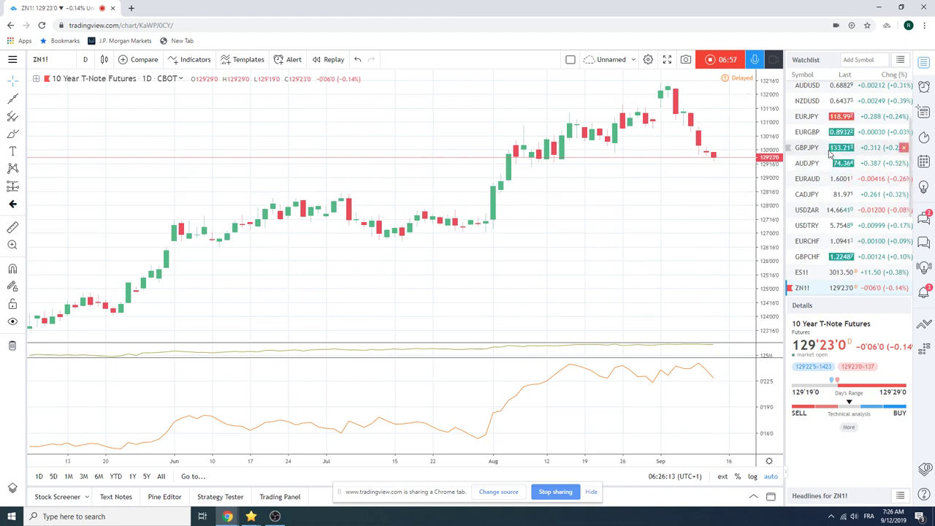
{"action": "scroll", "coordinate": [818, 210], "scroll_direction": "up", "scroll_amount": 2}
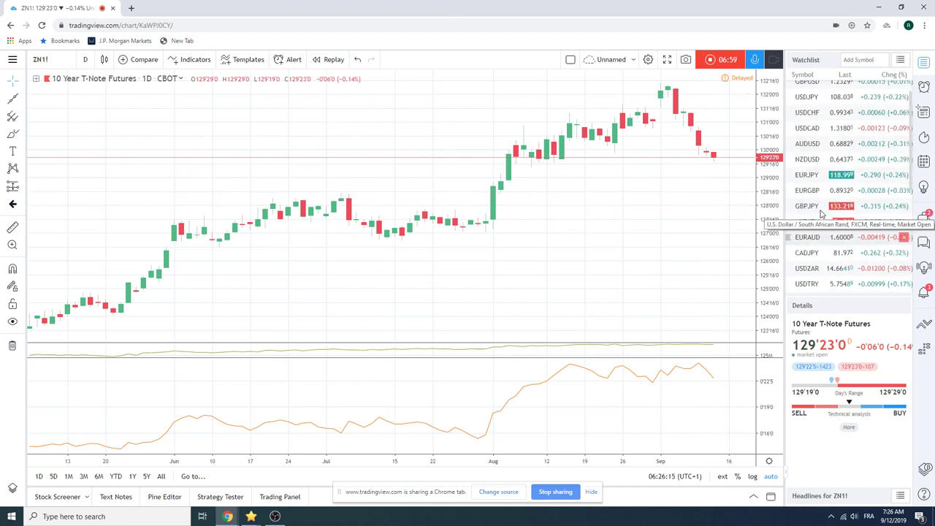
{"action": "scroll", "coordinate": [823, 212], "scroll_direction": "up", "scroll_amount": 1}
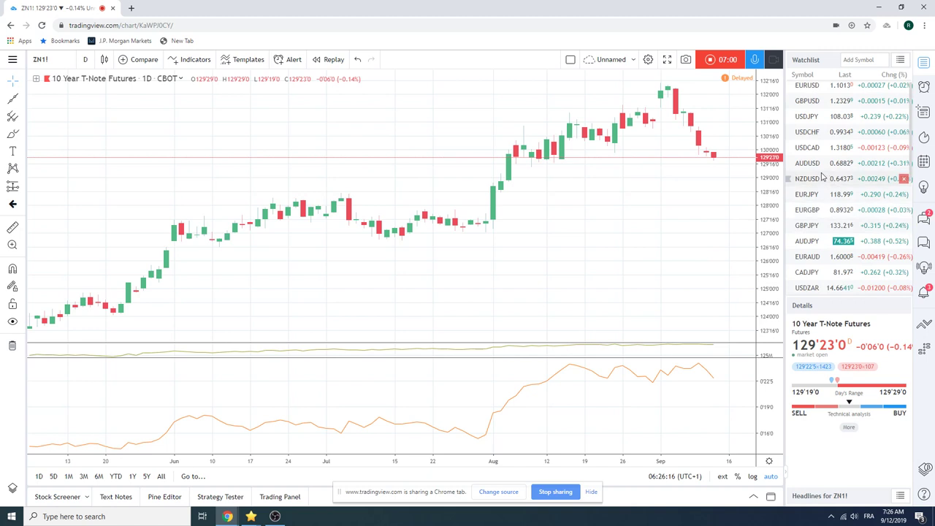
{"action": "left_click", "coordinate": [814, 120]}
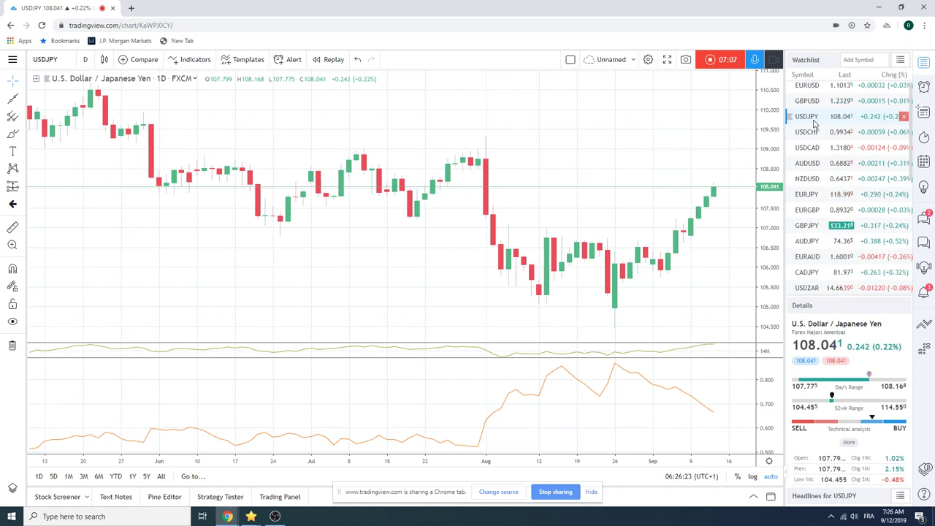
{"action": "scroll", "coordinate": [819, 130], "scroll_direction": "down", "scroll_amount": 3}
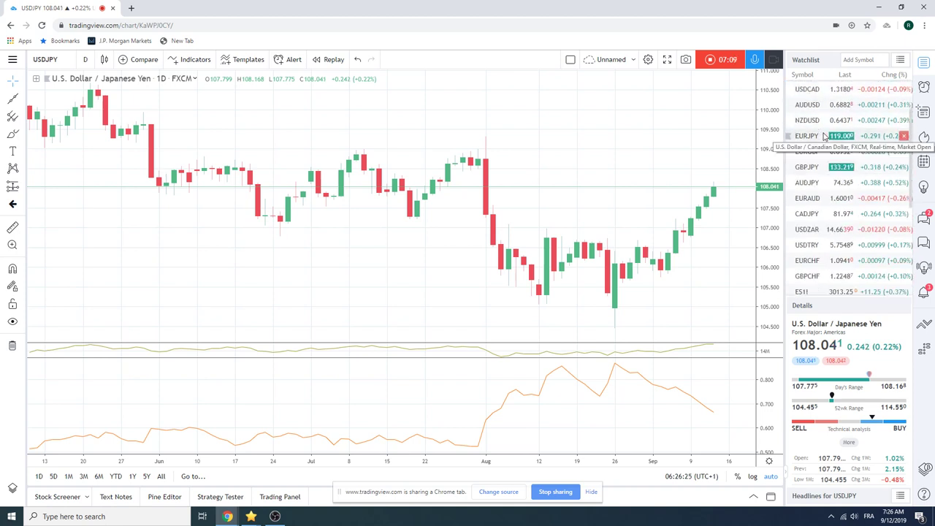
{"action": "scroll", "coordinate": [824, 136], "scroll_direction": "down", "scroll_amount": 2}
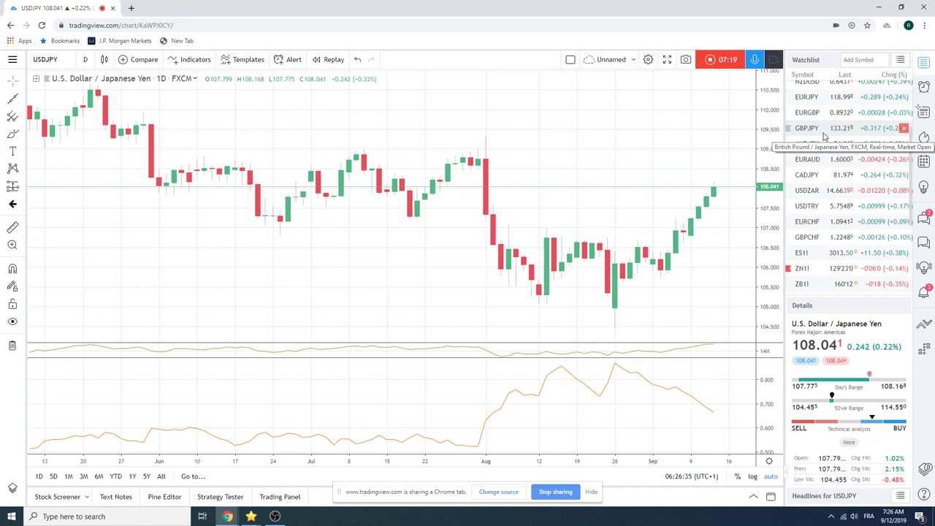
{"action": "scroll", "coordinate": [824, 136], "scroll_direction": "down", "scroll_amount": 1}
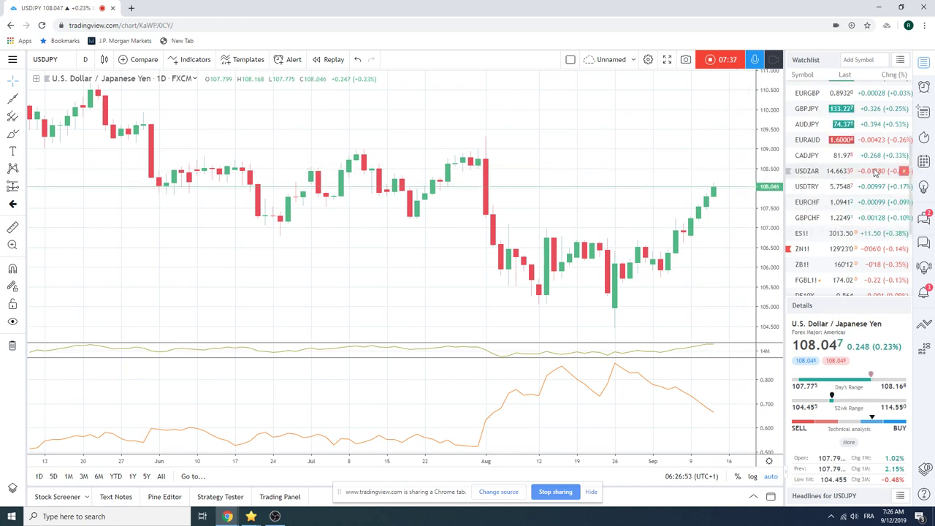
{"action": "scroll", "coordinate": [862, 182], "scroll_direction": "down", "scroll_amount": 1}
Step: Load the Euro Bund Futures (FGBL1!) chart from the watchlist
{"action": "left_click", "coordinate": [810, 265]}
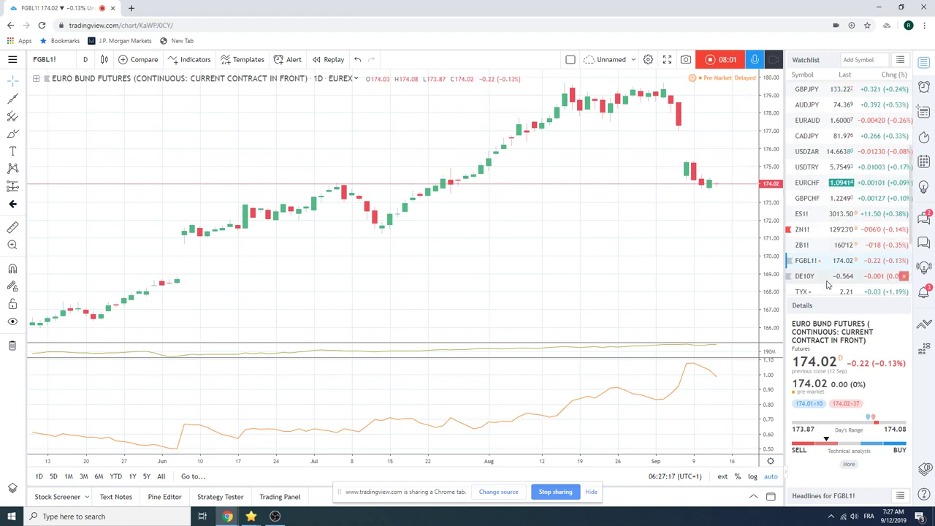
Step: Load the German 10-year yield (DE10Y) chart and scroll the watchlist back up
{"action": "left_click", "coordinate": [804, 278]}
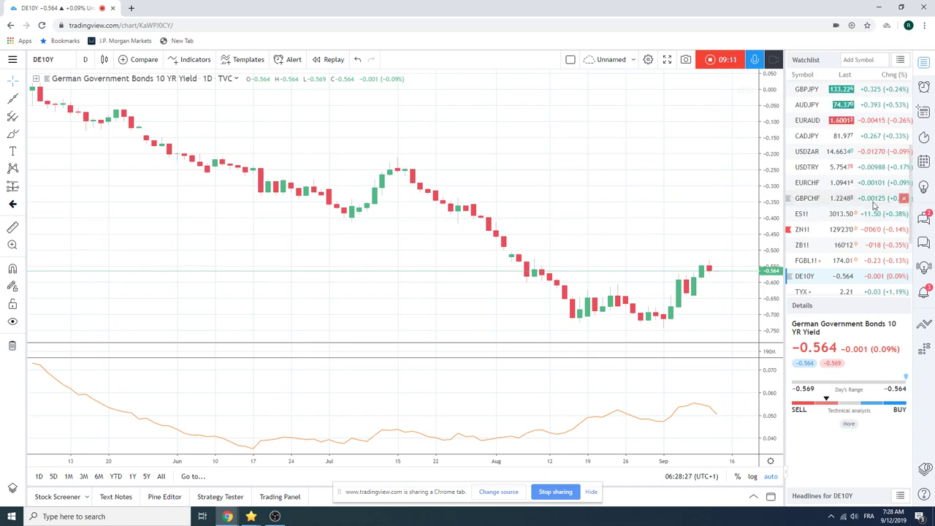
{"action": "scroll", "coordinate": [854, 202], "scroll_direction": "down", "scroll_amount": 2}
{"action": "scroll", "coordinate": [853, 203], "scroll_direction": "down", "scroll_amount": 1}
{"action": "scroll", "coordinate": [851, 202], "scroll_direction": "up", "scroll_amount": 3}
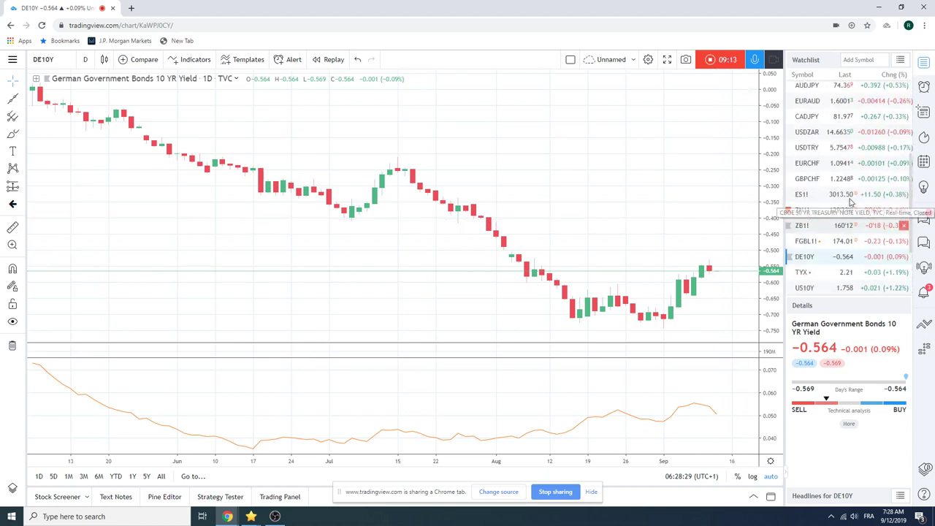
{"action": "scroll", "coordinate": [848, 212], "scroll_direction": "up", "scroll_amount": 2}
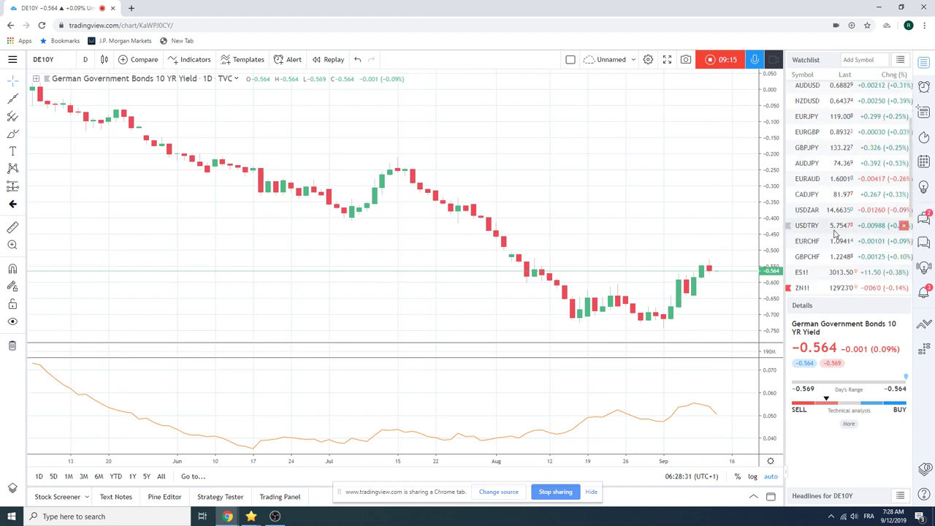
Step: Look at the EURGBP chart, then load the EURJPY daily chart
{"action": "left_click", "coordinate": [805, 132]}
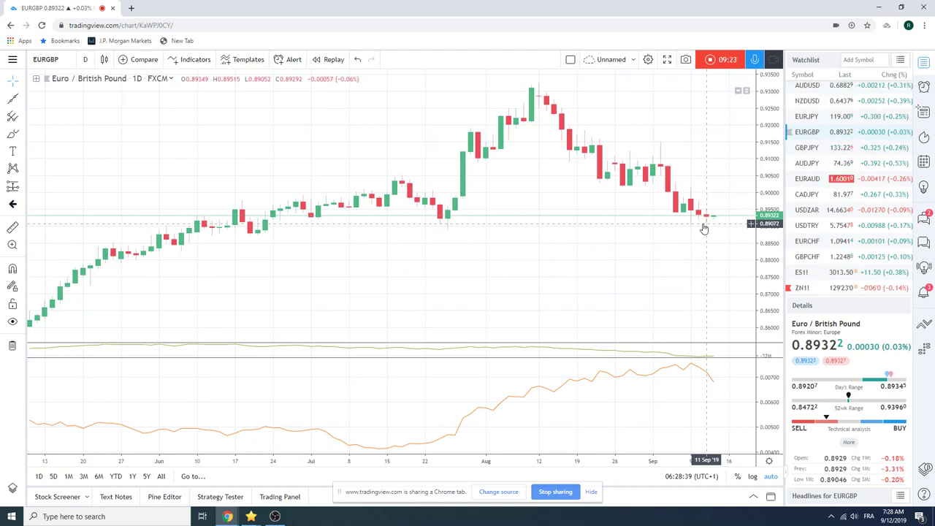
{"action": "left_click", "coordinate": [813, 117]}
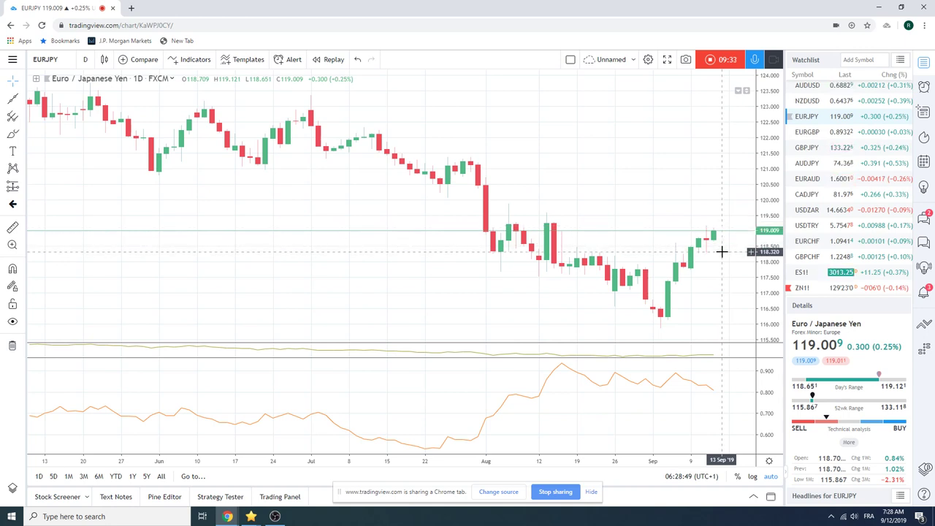
{"action": "scroll", "coordinate": [831, 218], "scroll_direction": "up", "scroll_amount": 2}
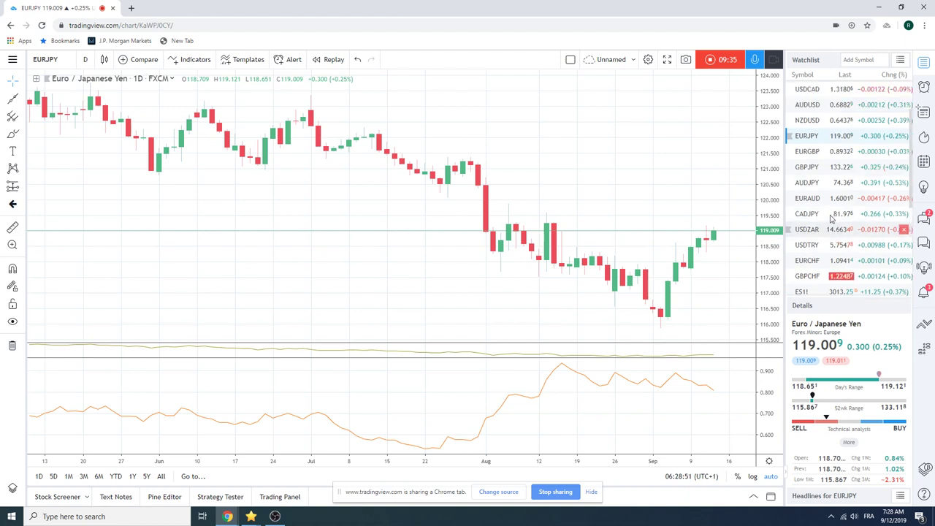
{"action": "scroll", "coordinate": [833, 176], "scroll_direction": "up", "scroll_amount": 1}
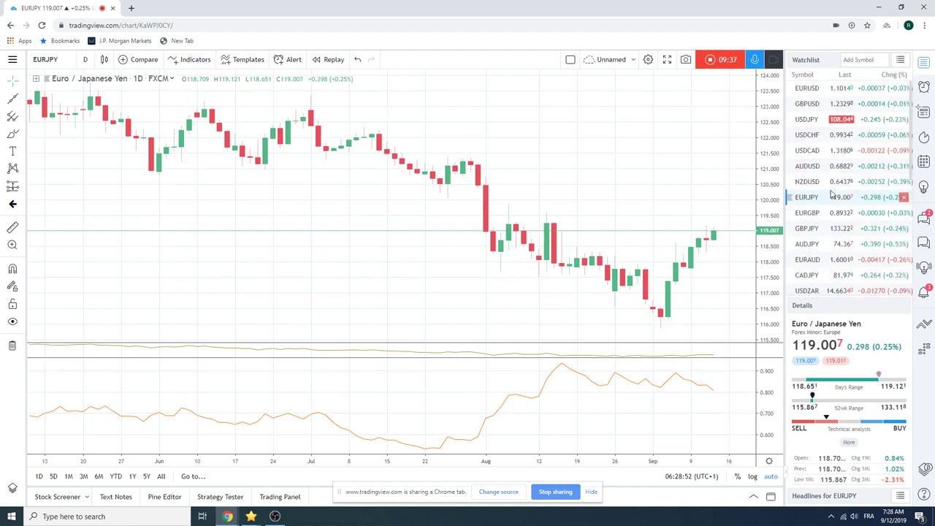
Step: Return to the EURUSD chart showing its descending trendline
{"action": "left_click", "coordinate": [813, 89]}
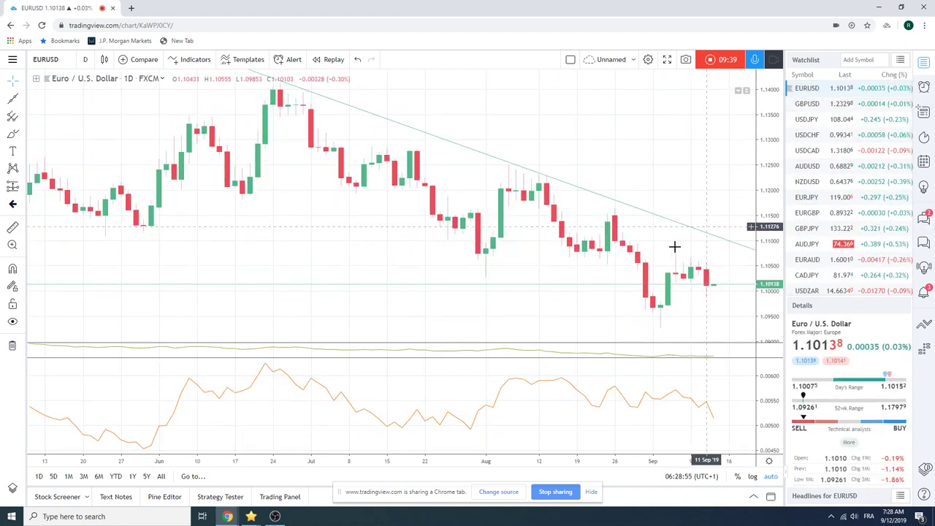